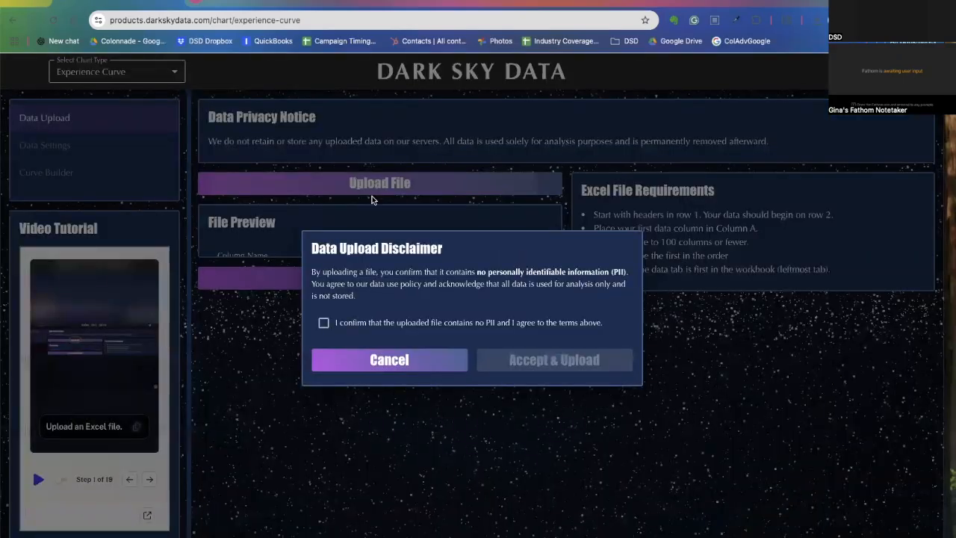
# - Confirm the no-PII data upload disclaimer and upload Test Data 070125.xlsx, reviewing its columns in the file preview
pyautogui.click(324, 322)
pyautogui.click(534, 362)
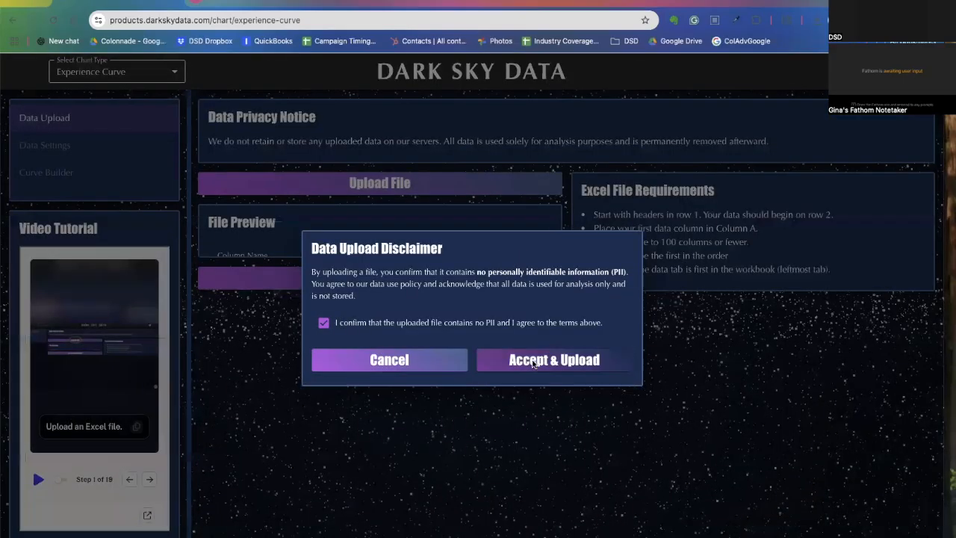
pyautogui.click(385, 220)
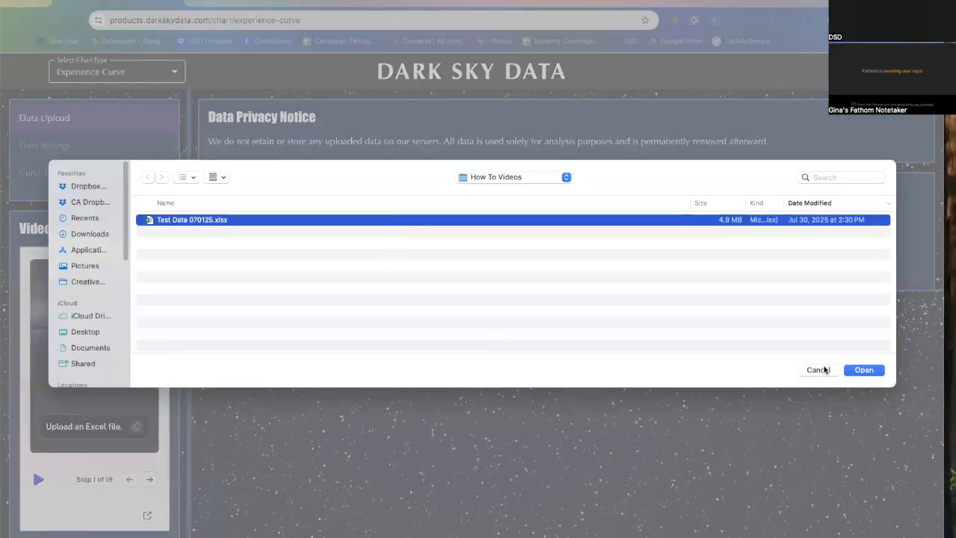
pyautogui.click(855, 370)
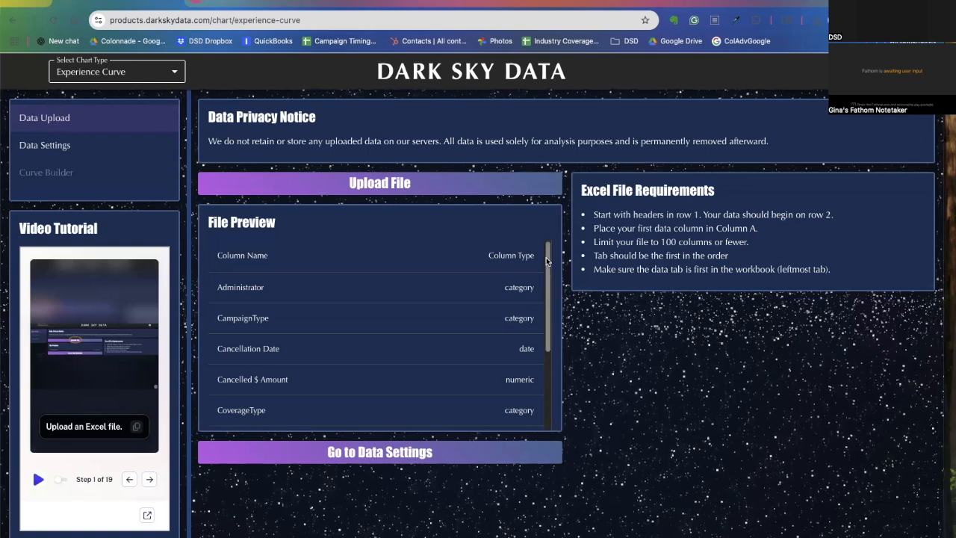
pyautogui.moveTo(549, 258)
pyautogui.mouseDown()
pyautogui.moveTo(535, 339)
pyautogui.moveTo(544, 243)
pyautogui.mouseUp()
# - In the data settings, set the curve type to Sum and the origination date to Sale Date
pyautogui.click(419, 450)
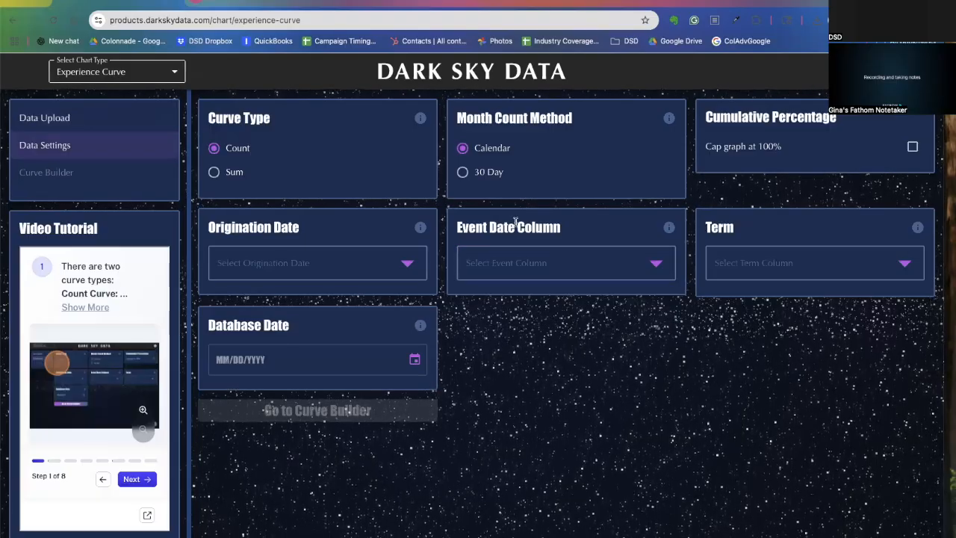
pyautogui.click(236, 177)
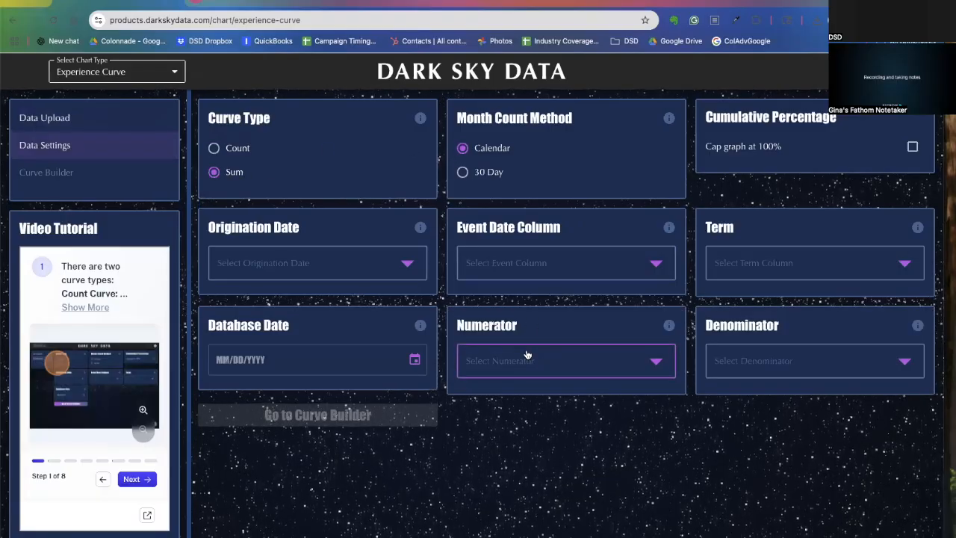
pyautogui.click(411, 261)
pyautogui.click(354, 307)
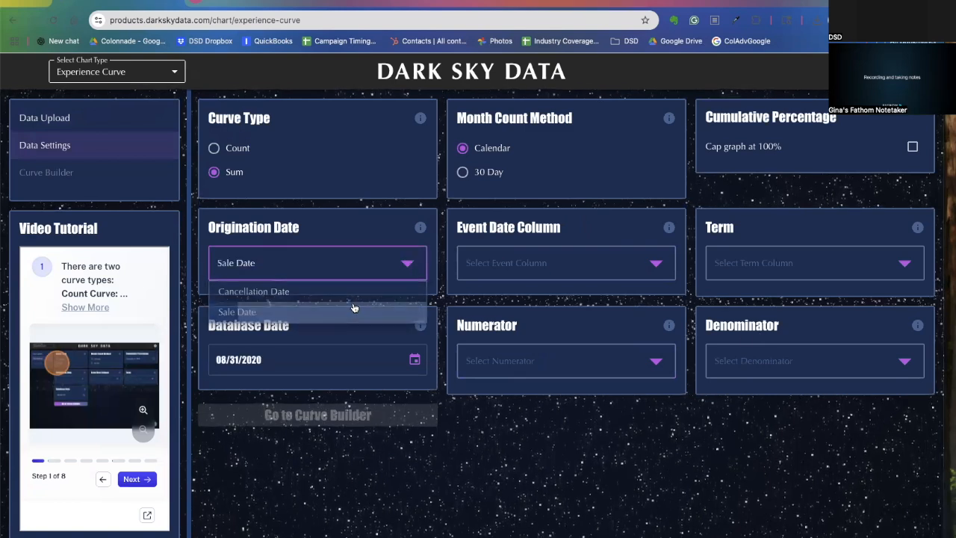
# - Set the event date column to Cancellation Date and the term to Term Months
pyautogui.click(482, 268)
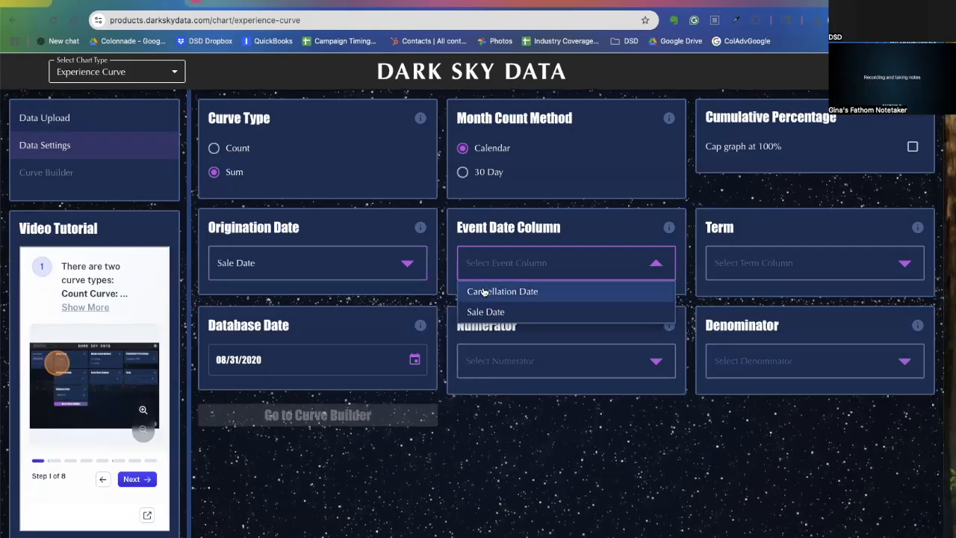
pyautogui.click(482, 290)
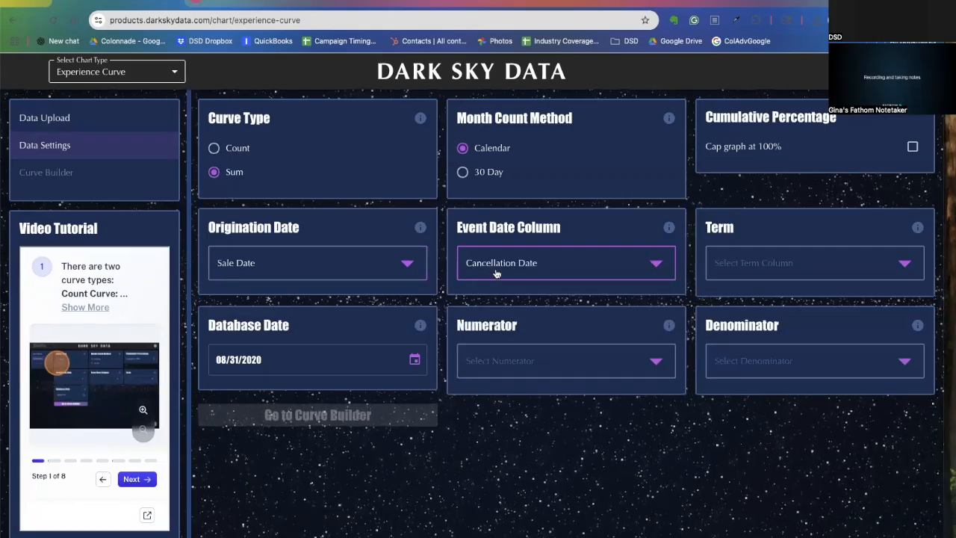
pyautogui.click(721, 266)
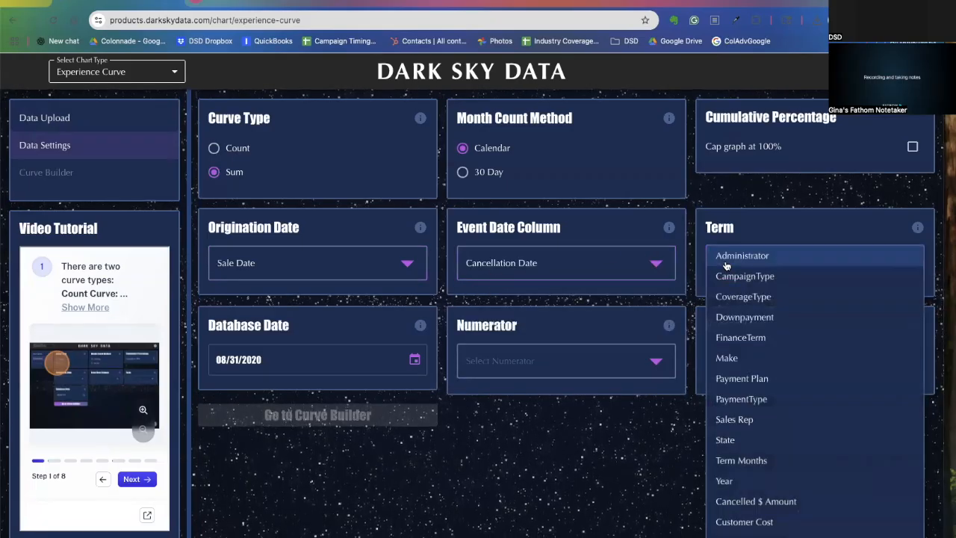
pyautogui.click(747, 460)
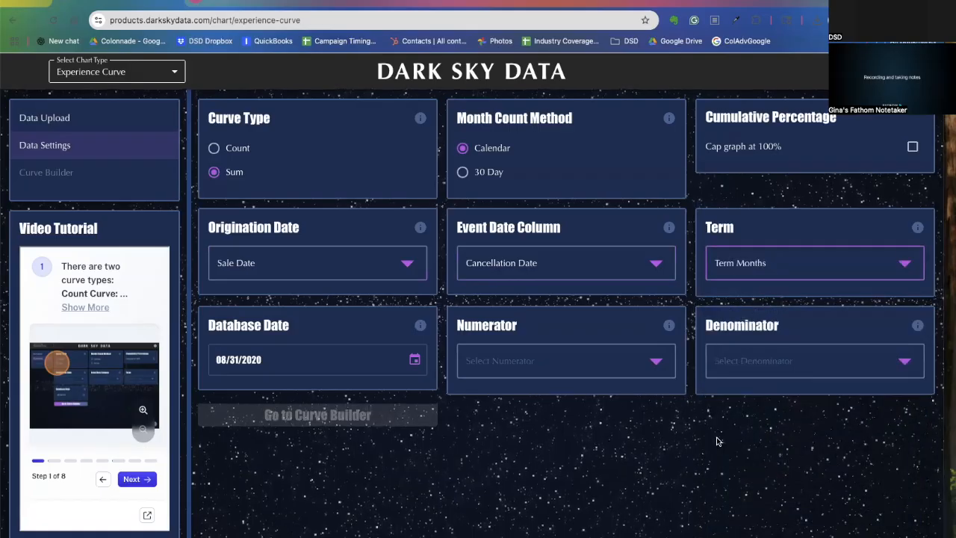
# - Set the numerator to Cancelled $ Amount and the denominator to Customer Cost
pyautogui.click(607, 368)
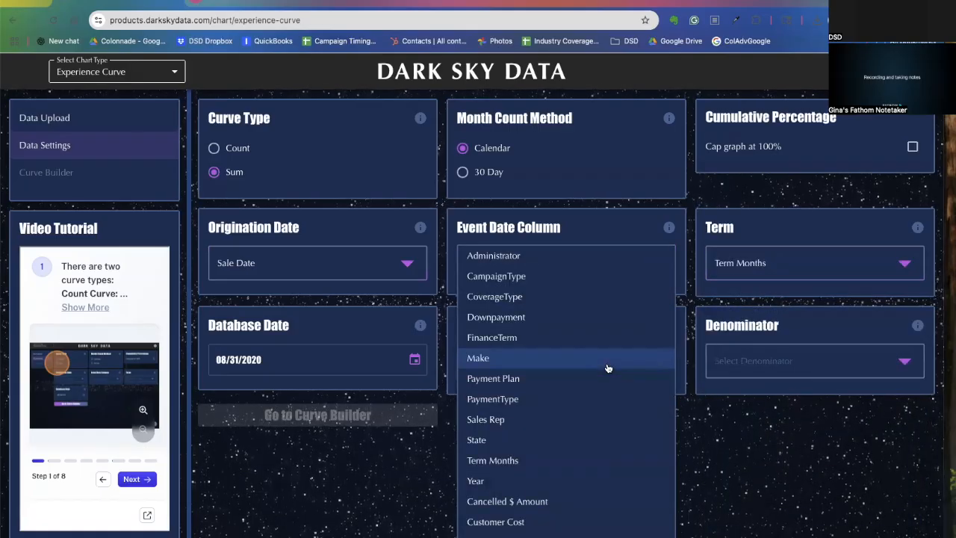
pyautogui.click(602, 501)
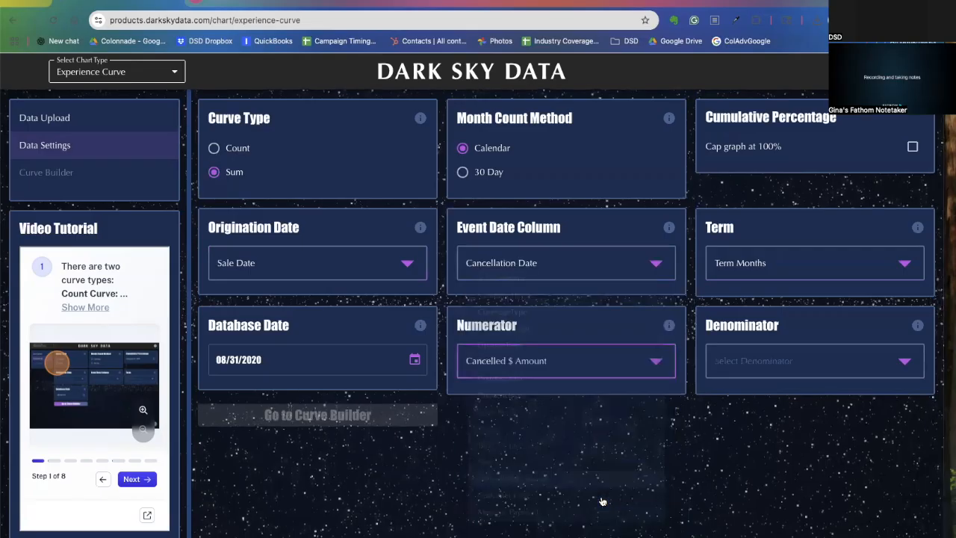
pyautogui.click(754, 371)
pyautogui.click(761, 522)
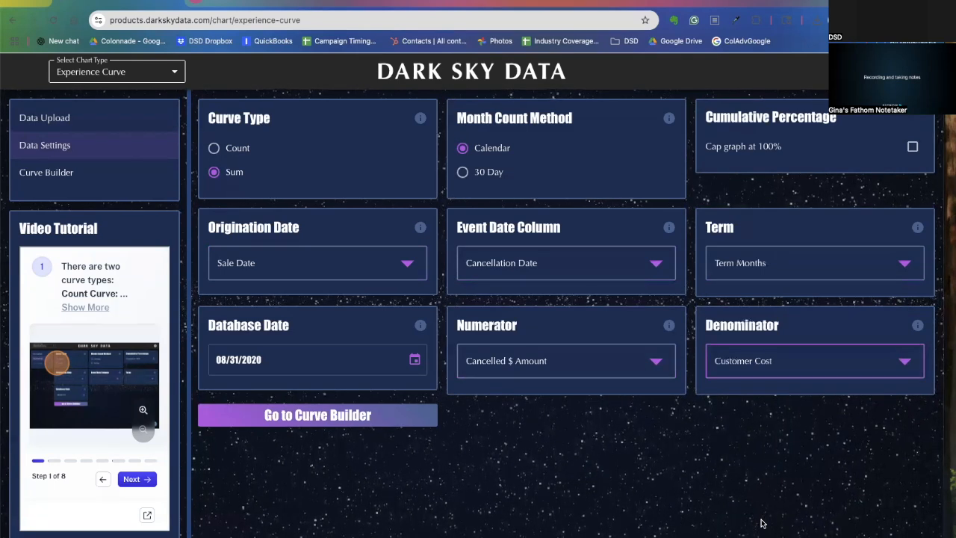
# - In the curve builder, name the first curve "All" and plot it without any filters
pyautogui.click(384, 414)
pyautogui.click(267, 147)
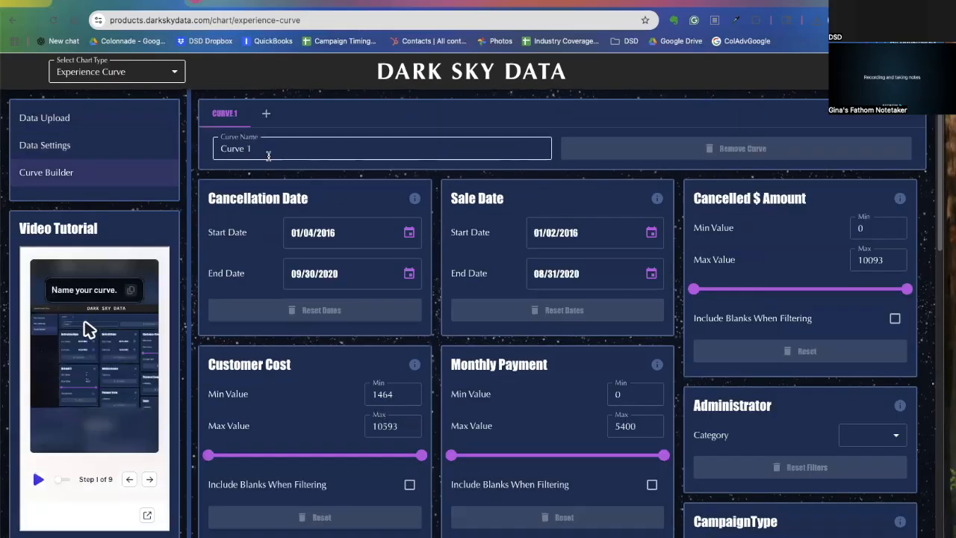
pyautogui.hotkey('ctrl', 'a')
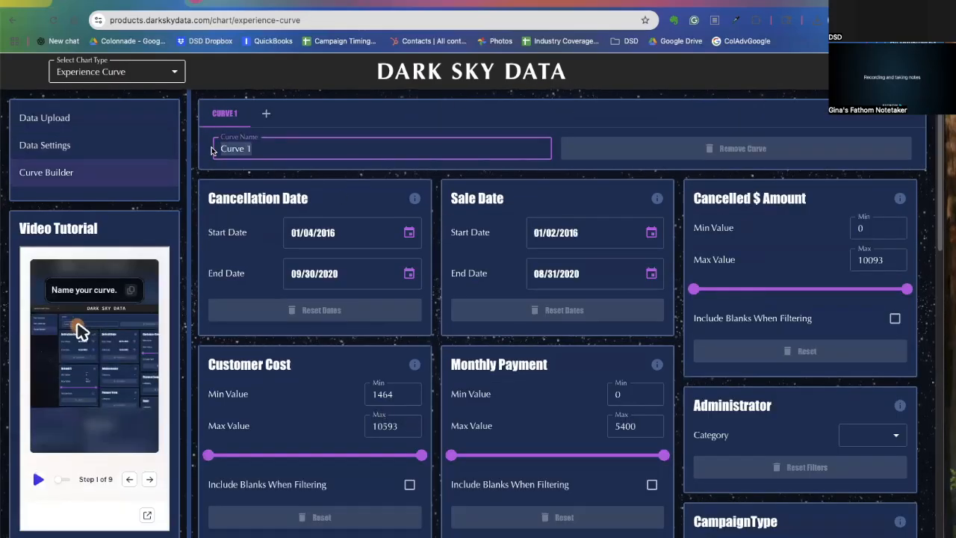
pyautogui.write('All')
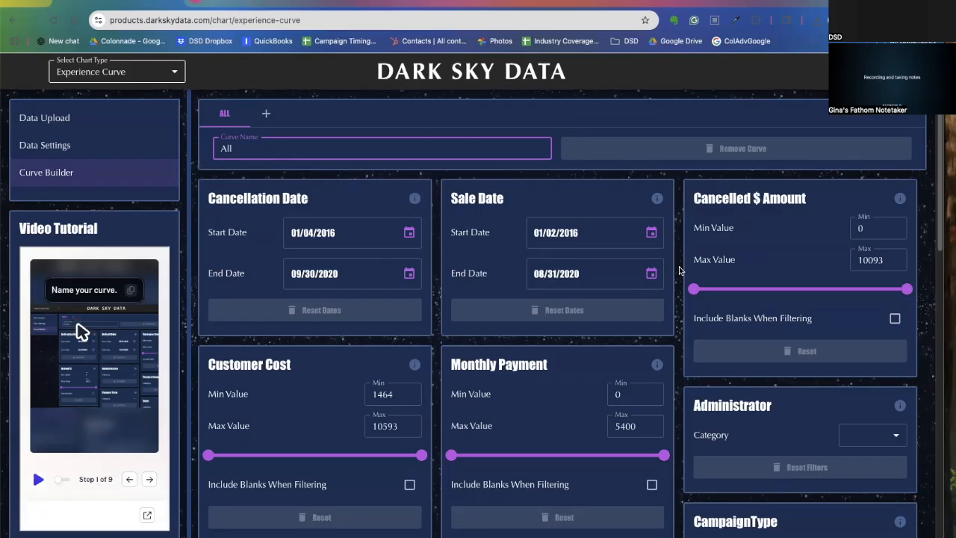
pyautogui.scroll(-2, 933, 229)
pyautogui.moveTo(933, 229); pyautogui.dragTo(784, 487)
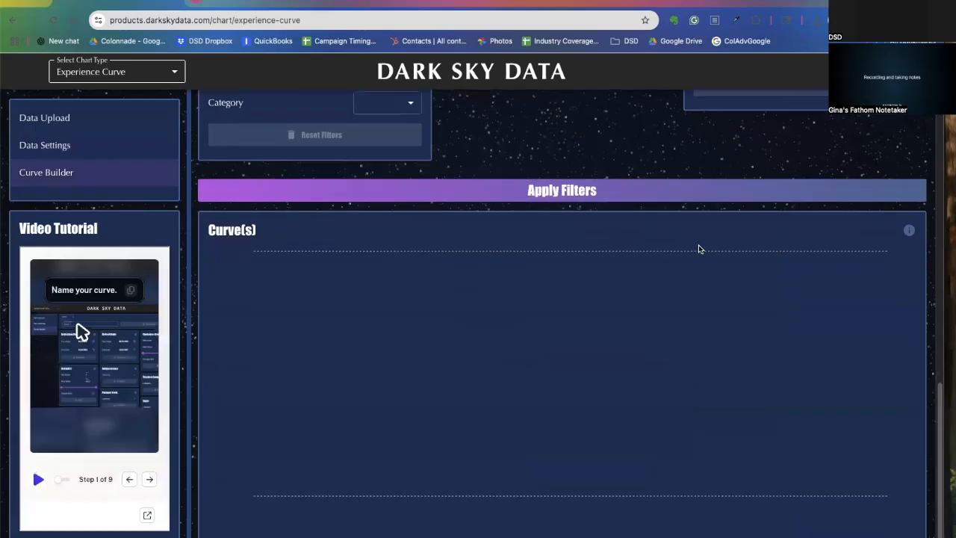
pyautogui.click(670, 194)
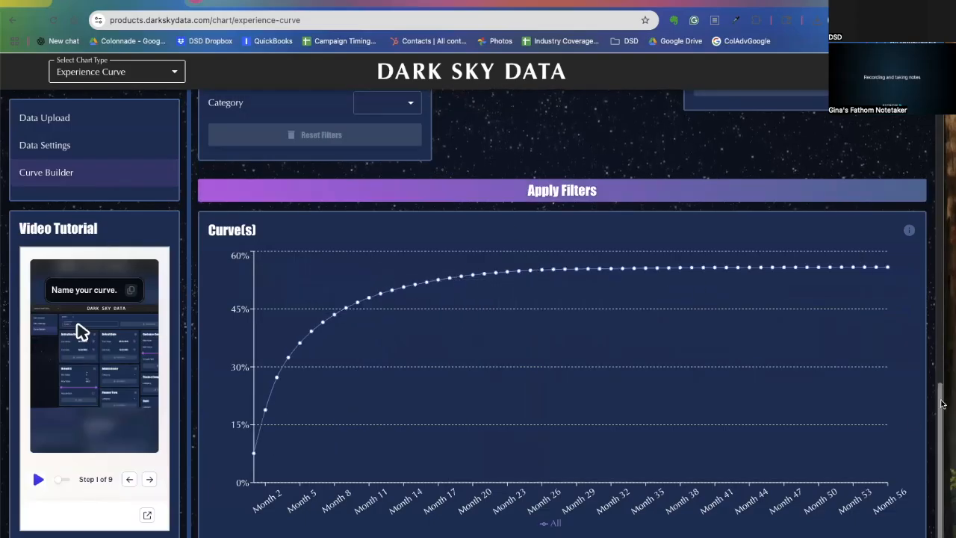
# - Add a second curve and name it "Pay <$110"
pyautogui.scroll(15, 941, 403)
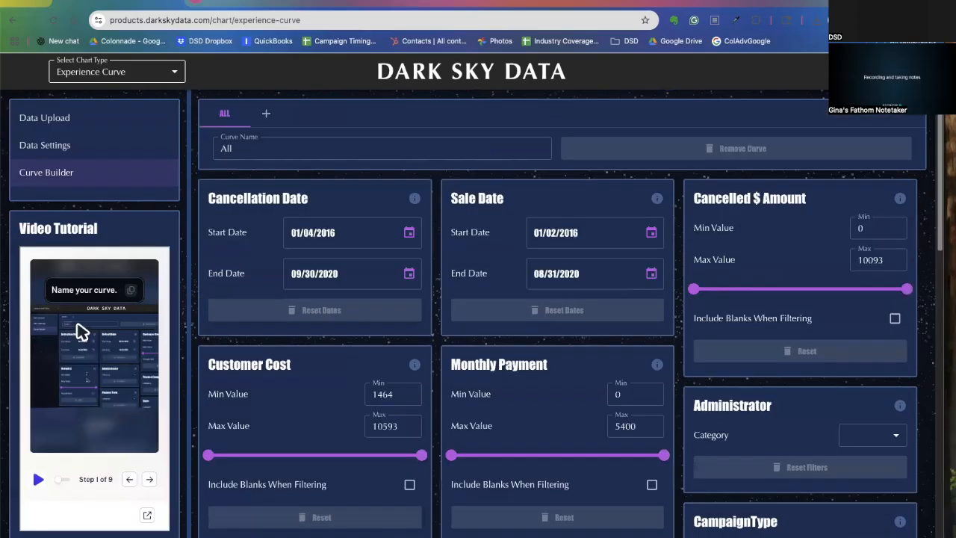
pyautogui.click(264, 112)
pyautogui.moveTo(254, 148); pyautogui.dragTo(216, 150)
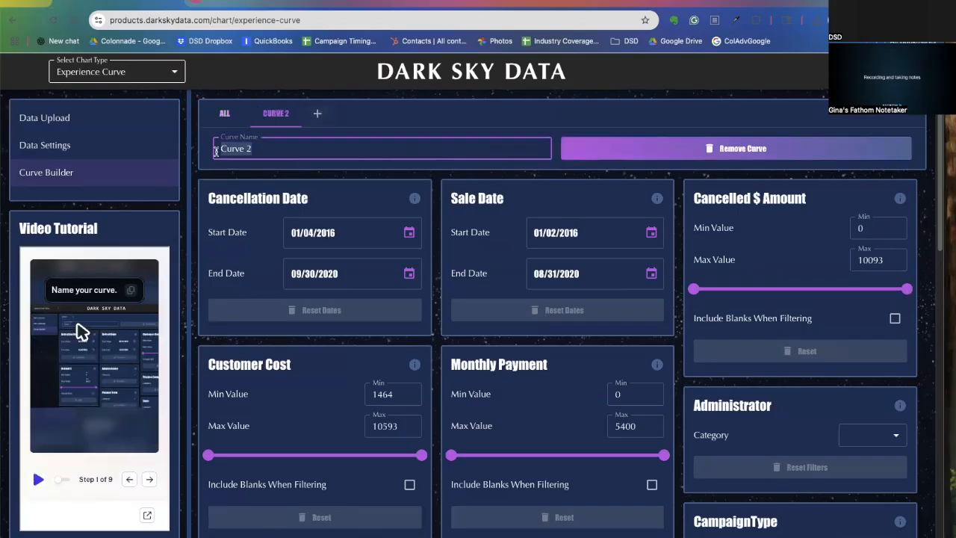
pyautogui.write('Pay')
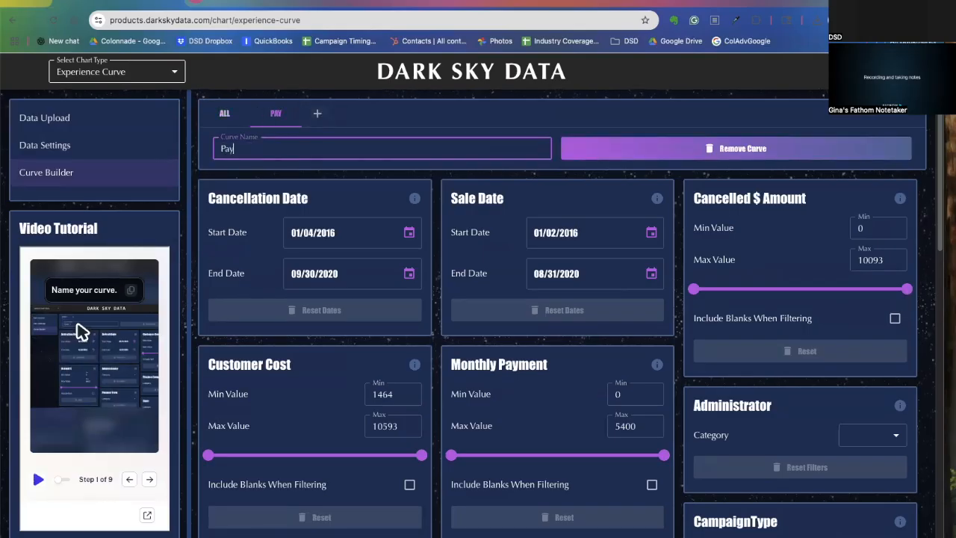
pyautogui.write(' <$110')
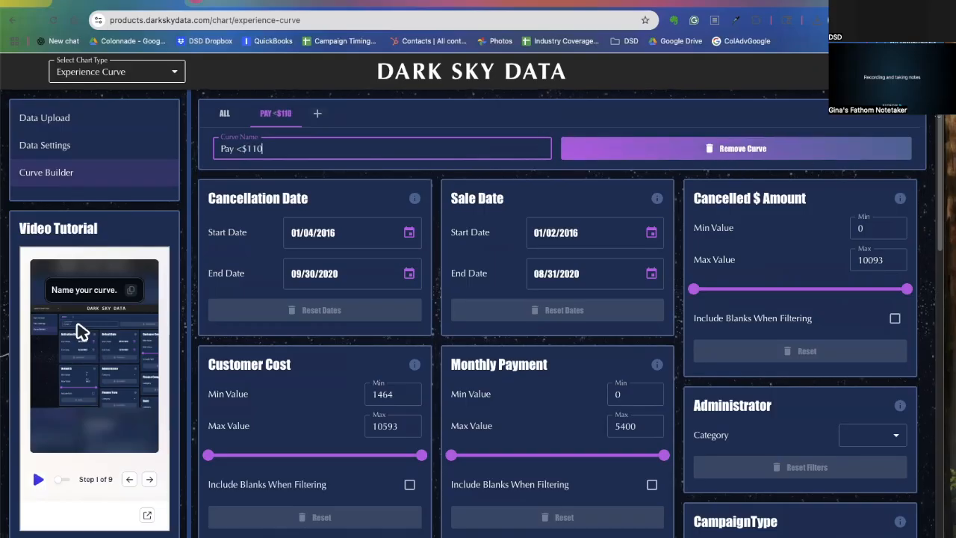
# - Set the second curve's maximum Monthly Payment to 110 and apply the filters to plot it
pyautogui.scroll(-2, 900, 171)
pyautogui.scroll(-1, 900, 171)
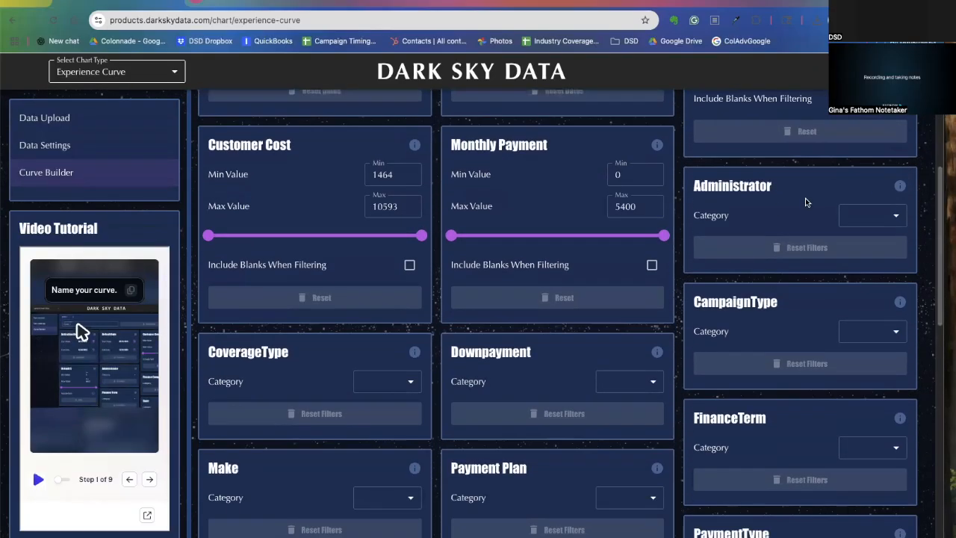
pyautogui.moveTo(640, 207); pyautogui.dragTo(607, 208)
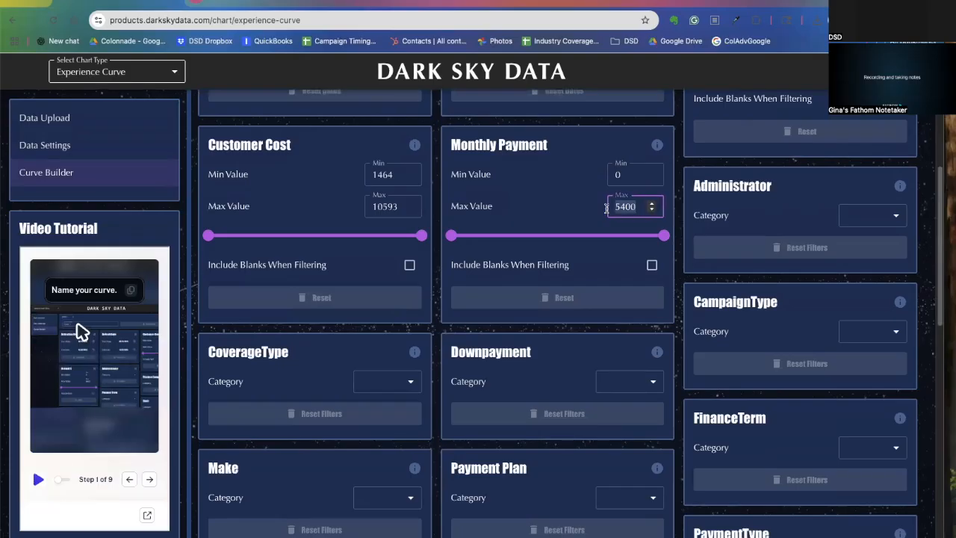
pyautogui.write('110')
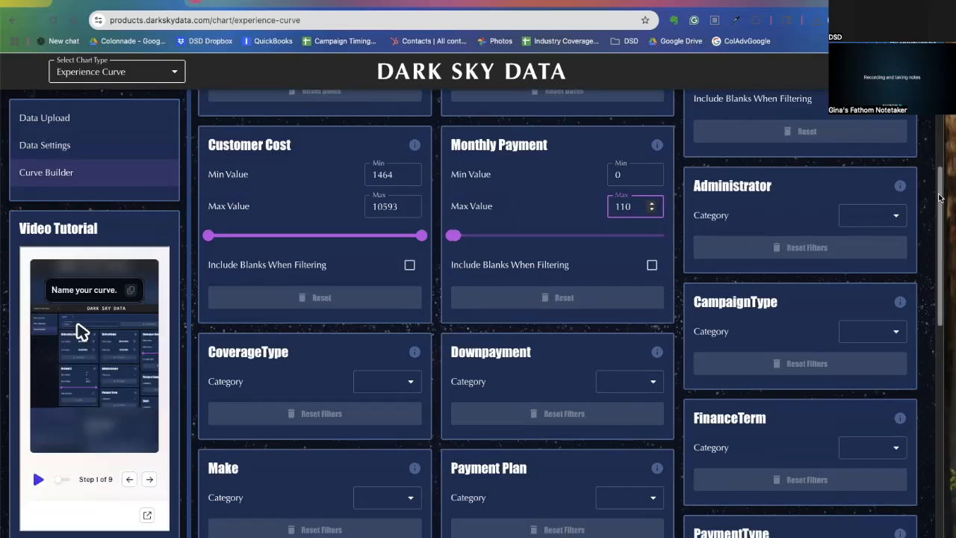
pyautogui.scroll(-7, 881, 363)
pyautogui.scroll(-2, 881, 362)
pyautogui.click(689, 249)
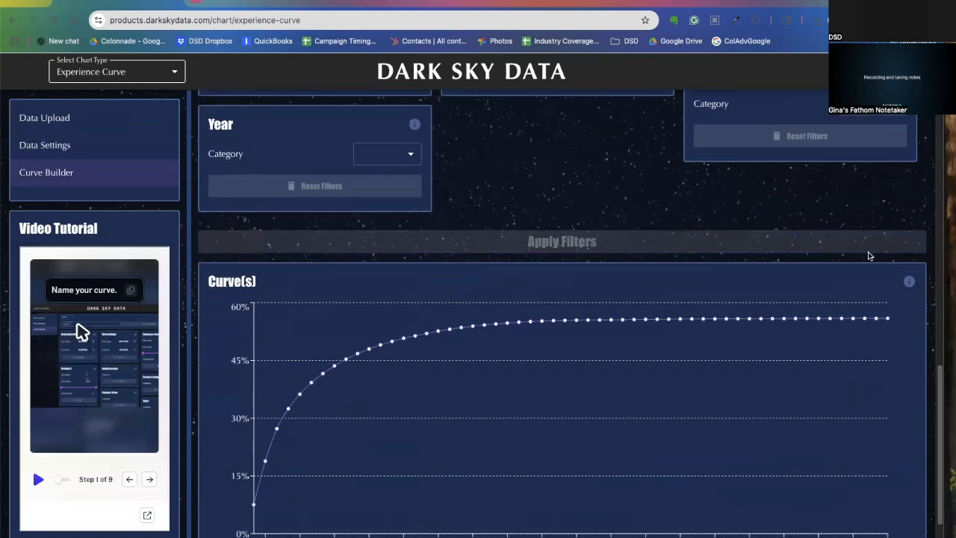
pyautogui.scroll(-1, 939, 388)
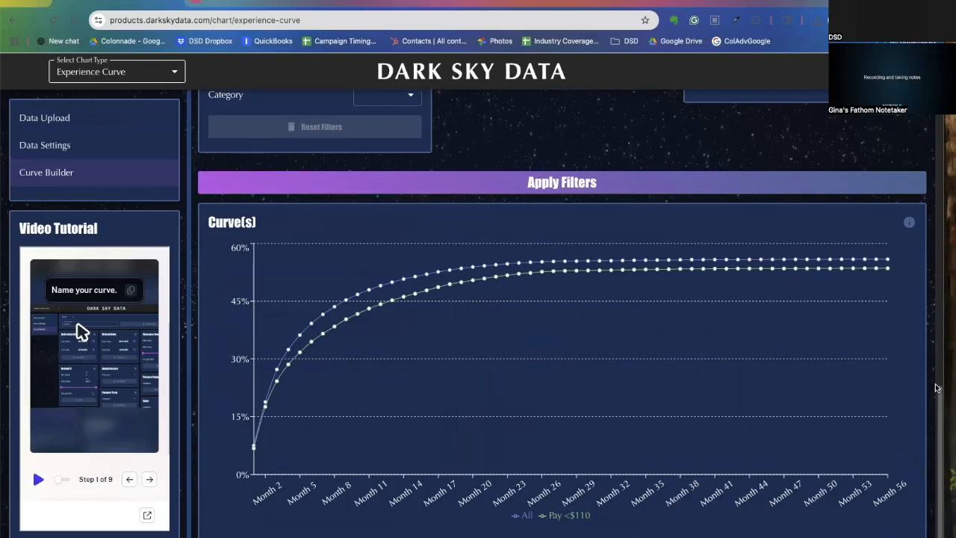
# - Add a third curve and name it with the first name of the last-listed sales rep
pyautogui.moveTo(936, 388); pyautogui.dragTo(697, 33)
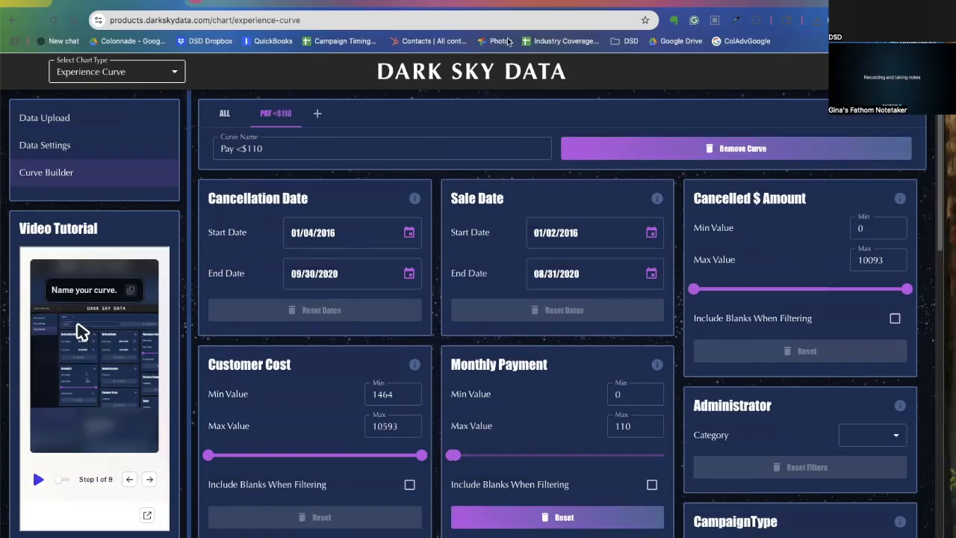
pyautogui.click(317, 112)
pyautogui.moveTo(284, 150); pyautogui.dragTo(217, 148)
pyautogui.write('W')
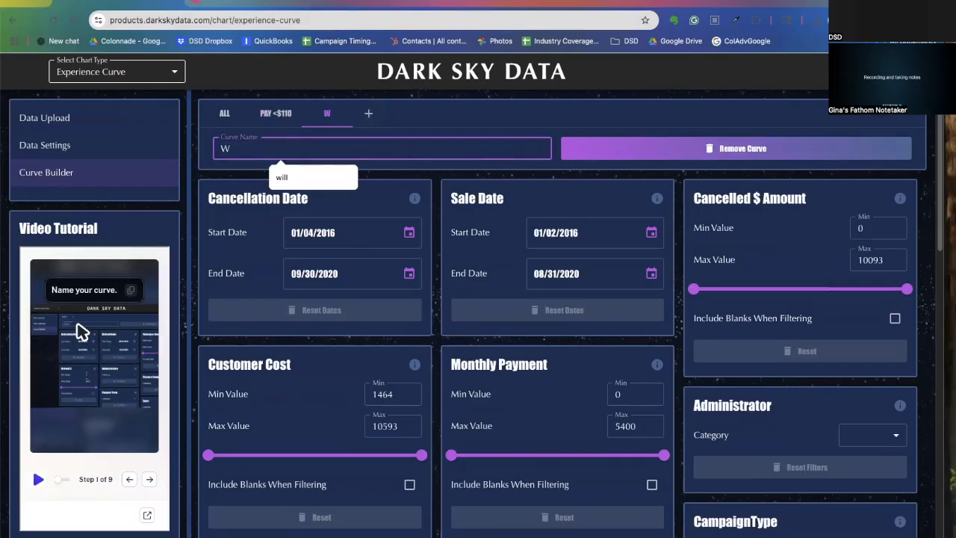
pyautogui.write('illiam')
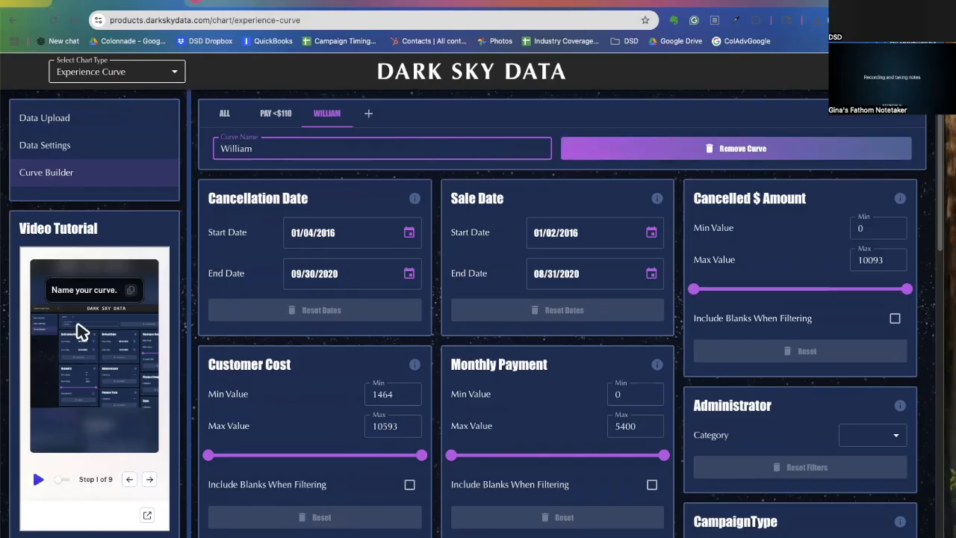
# - Filter the third curve by Sales Rep to the person it is named after and apply the filters
pyautogui.scroll(-4, 864, 209)
pyautogui.scroll(-4, 851, 224)
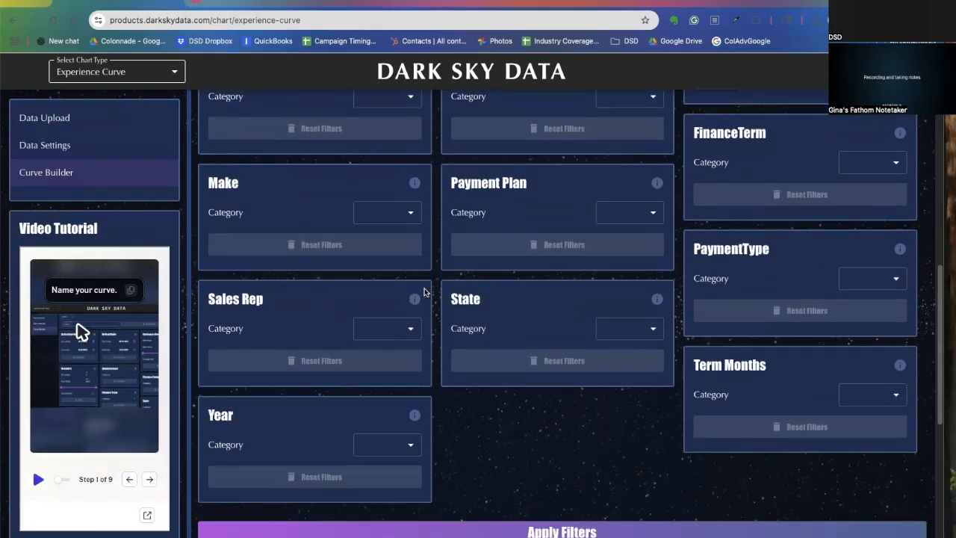
pyautogui.click(411, 328)
pyautogui.scroll(-3, 420, 448)
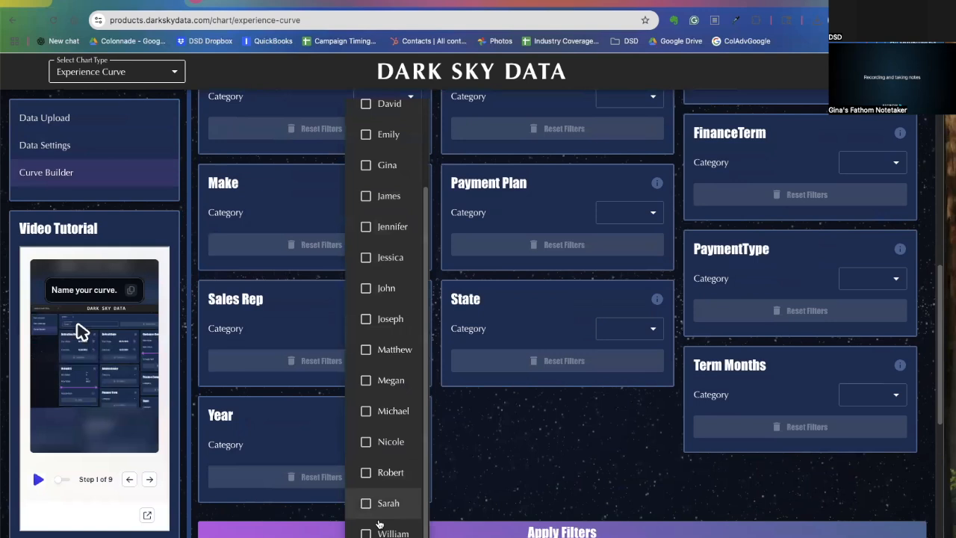
pyautogui.click(375, 534)
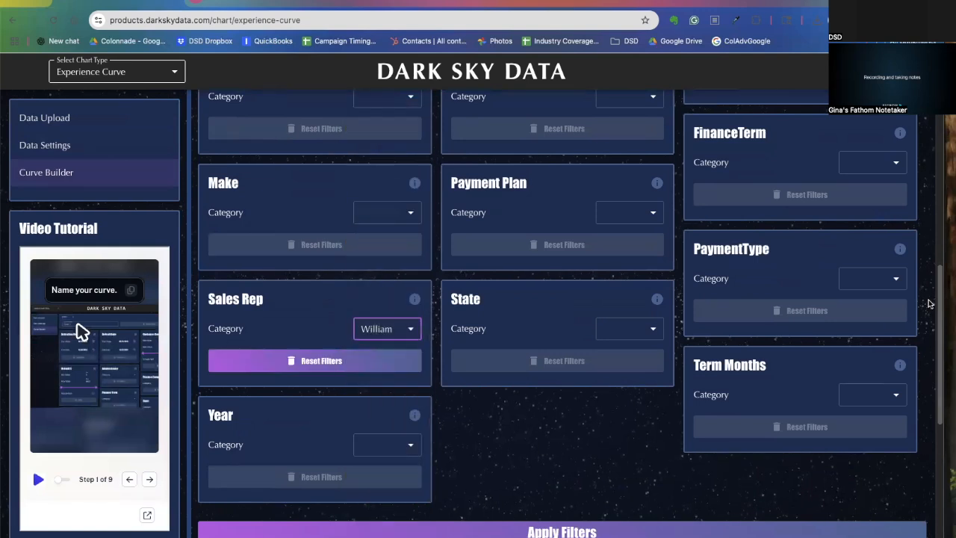
pyautogui.scroll(-6, 913, 310)
pyautogui.click(590, 137)
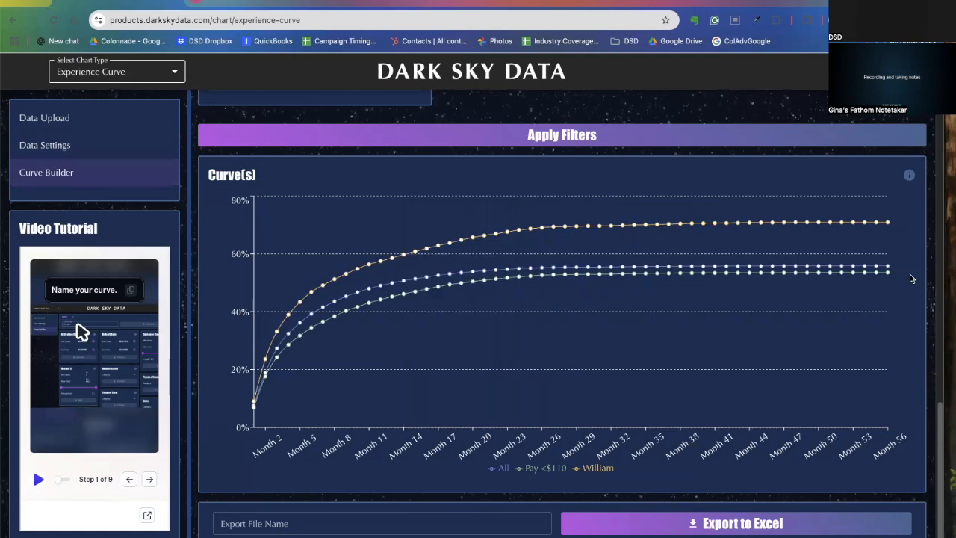
pyautogui.scroll(1, 940, 332)
pyautogui.scroll(10, 940, 331)
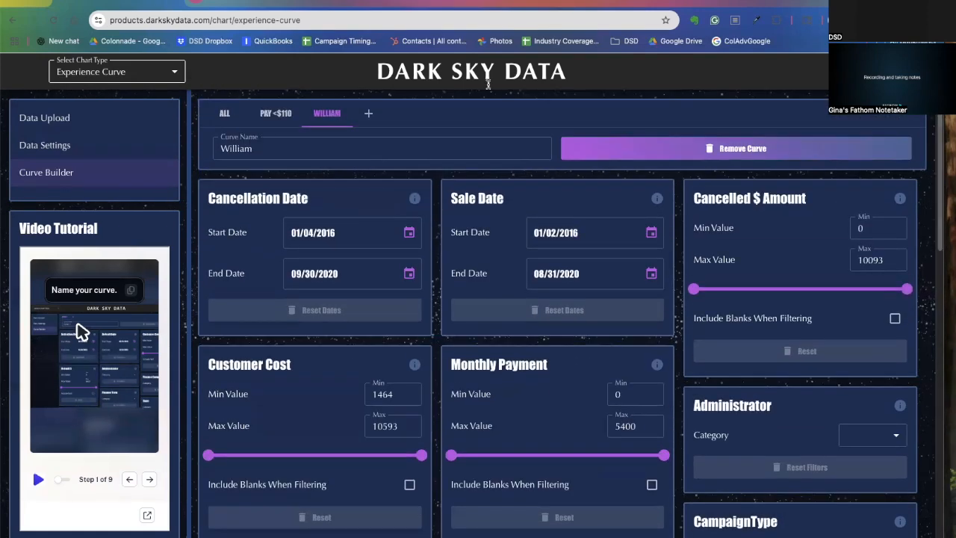
# - Add a fourth curve and name it with the same sales rep's shortened first name followed by 110
pyautogui.click(379, 113)
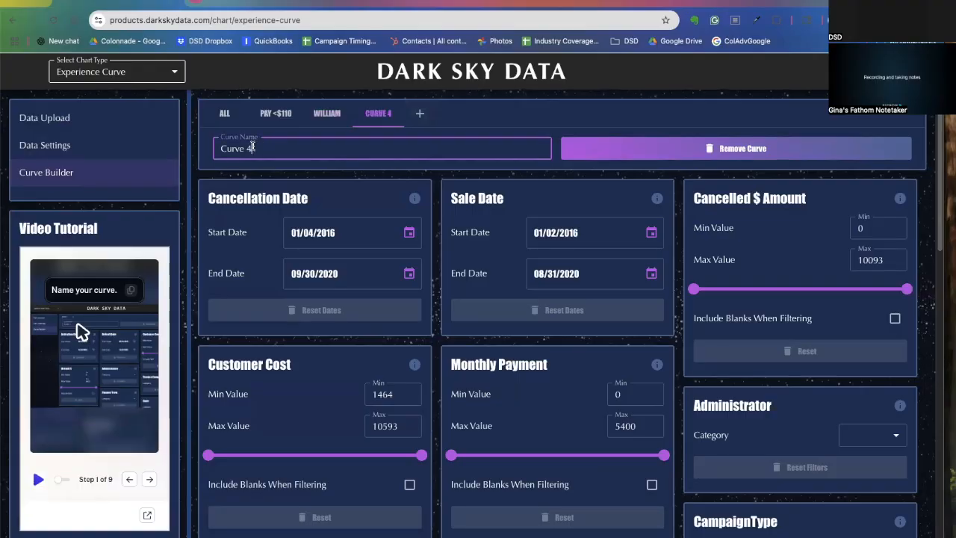
pyautogui.moveTo(254, 148); pyautogui.dragTo(217, 142)
pyautogui.write('W')
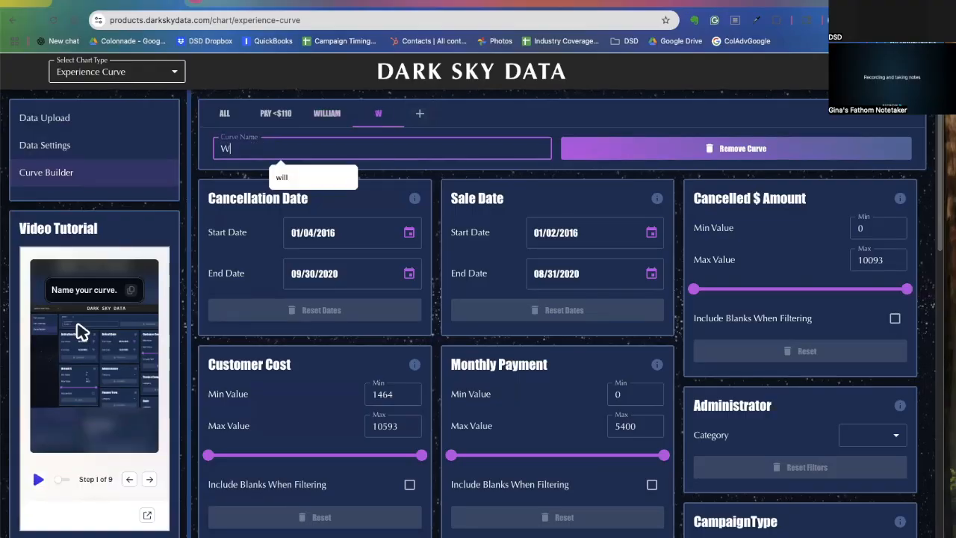
pyautogui.write('ill 110')
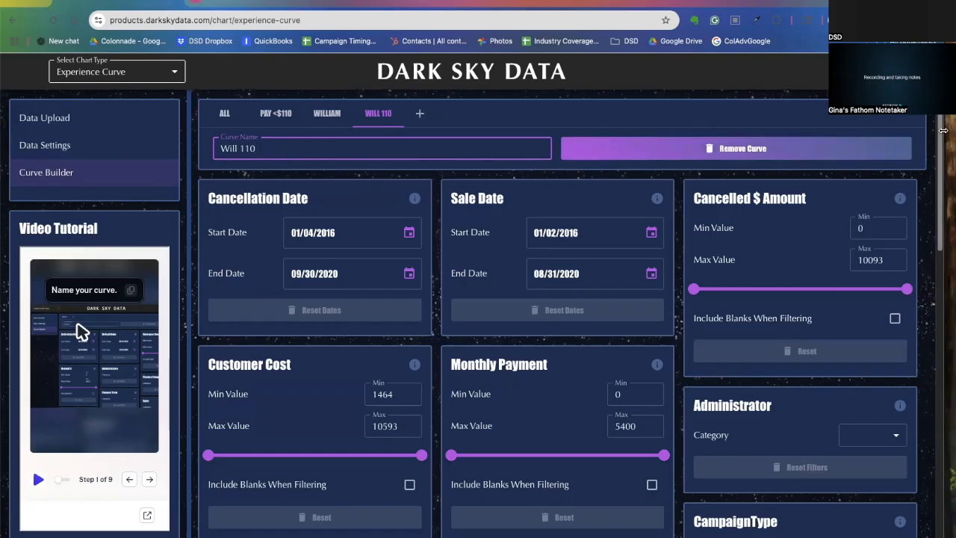
# - Set the fourth curve's maximum Monthly Payment to 110
pyautogui.scroll(-3, 911, 175)
pyautogui.doubleClick(625, 186)
pyautogui.write('110')
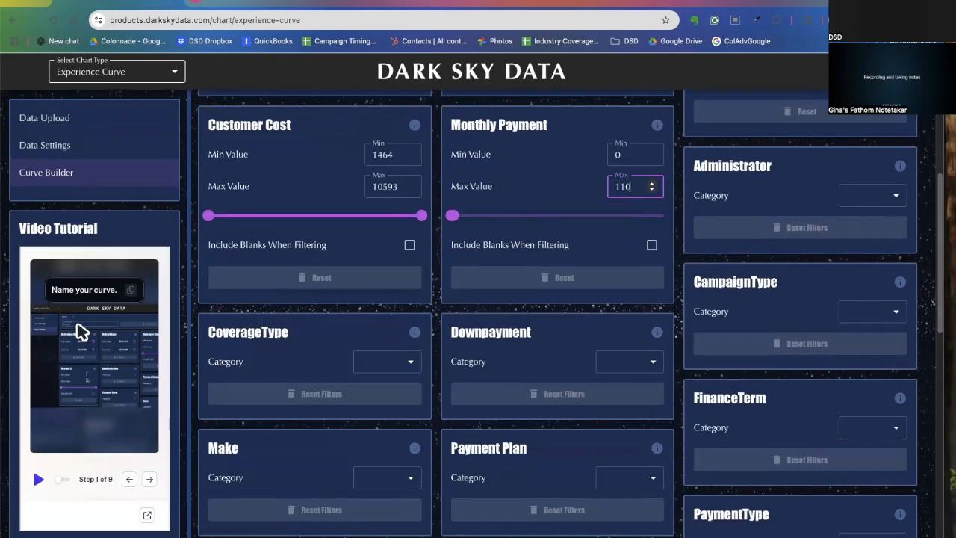
# - Filter the fourth curve by Sales Rep to the same rep as the third curve and apply the filters to plot it
pyautogui.scroll(-5, 939, 209)
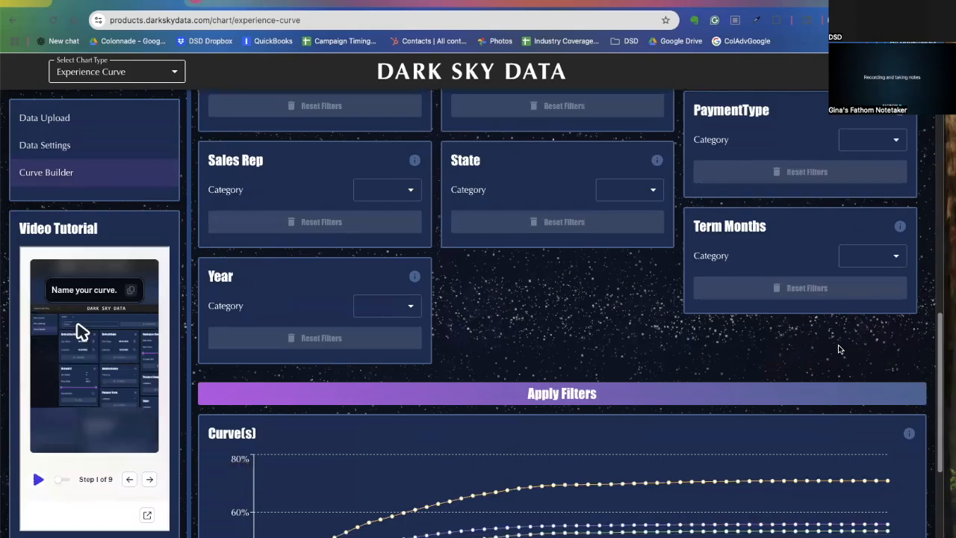
pyautogui.click(419, 166)
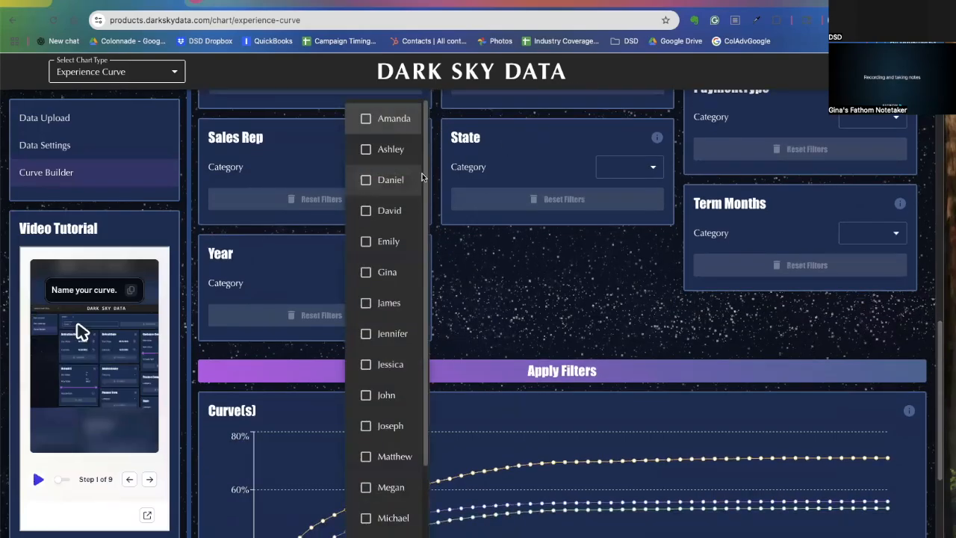
pyautogui.scroll(-3, 387, 313)
pyautogui.click(380, 534)
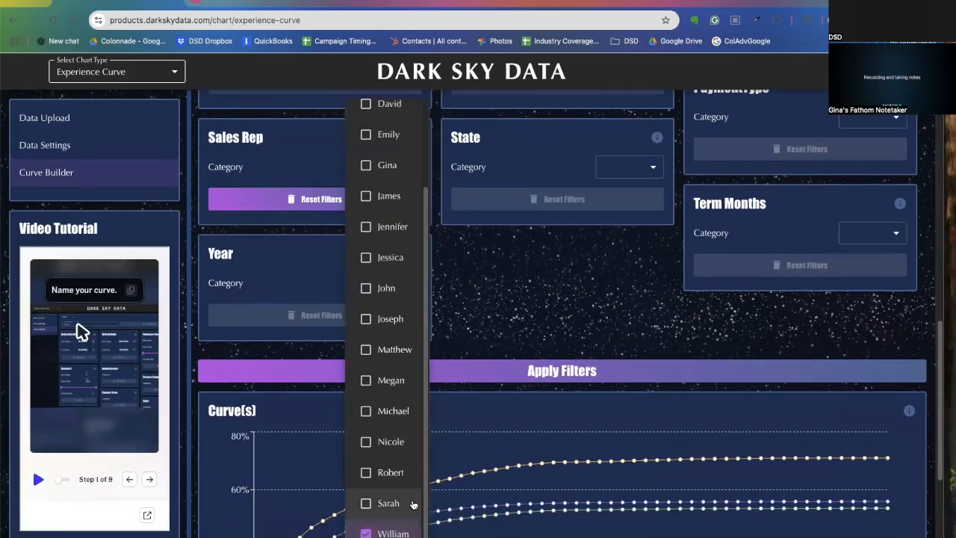
pyautogui.click(595, 342)
pyautogui.click(590, 366)
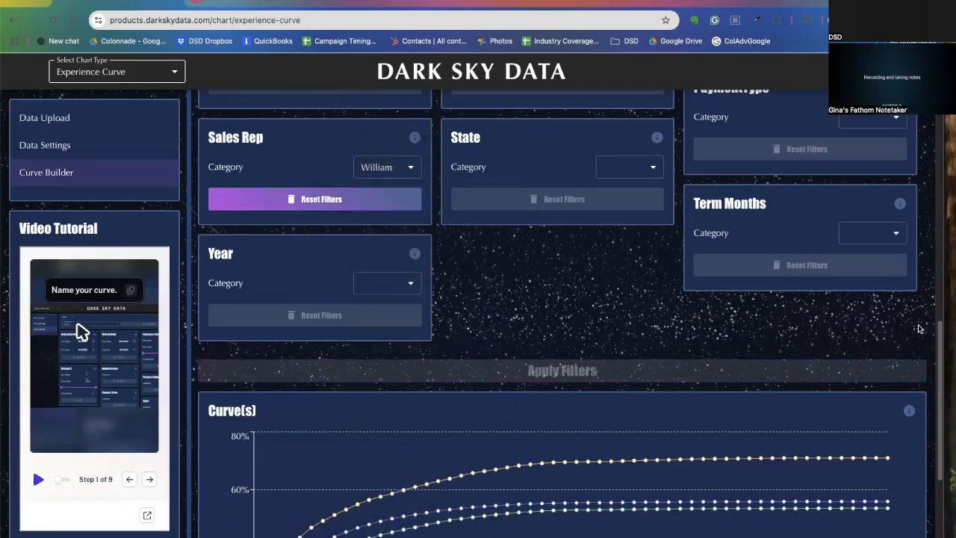
pyautogui.scroll(-3, 935, 332)
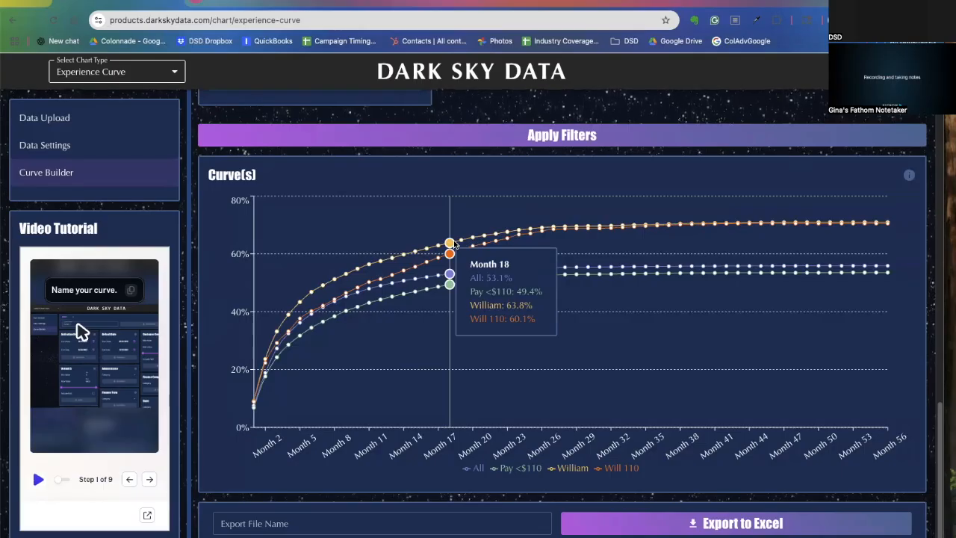
# - Export the curves to Excel with the file name "cancel$"
pyautogui.click(296, 521)
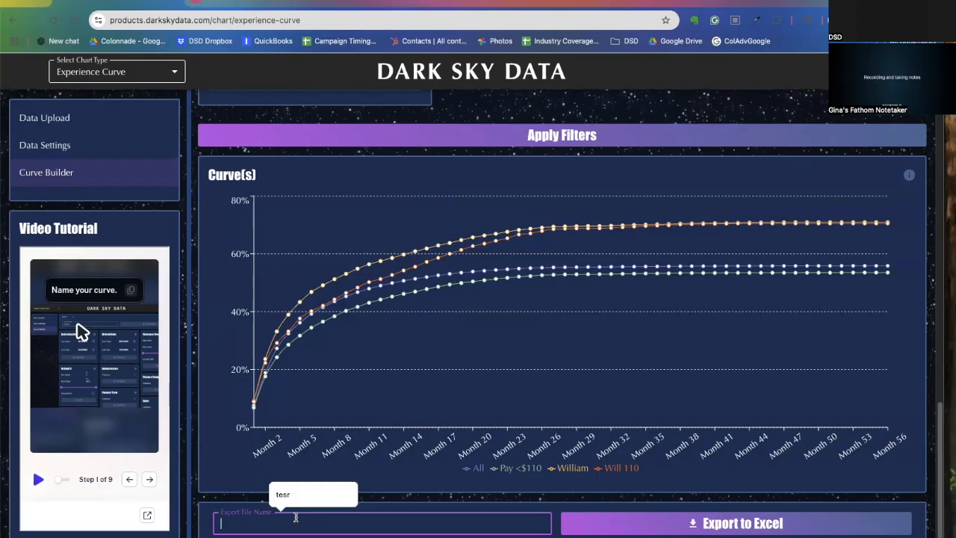
pyautogui.write('ca')
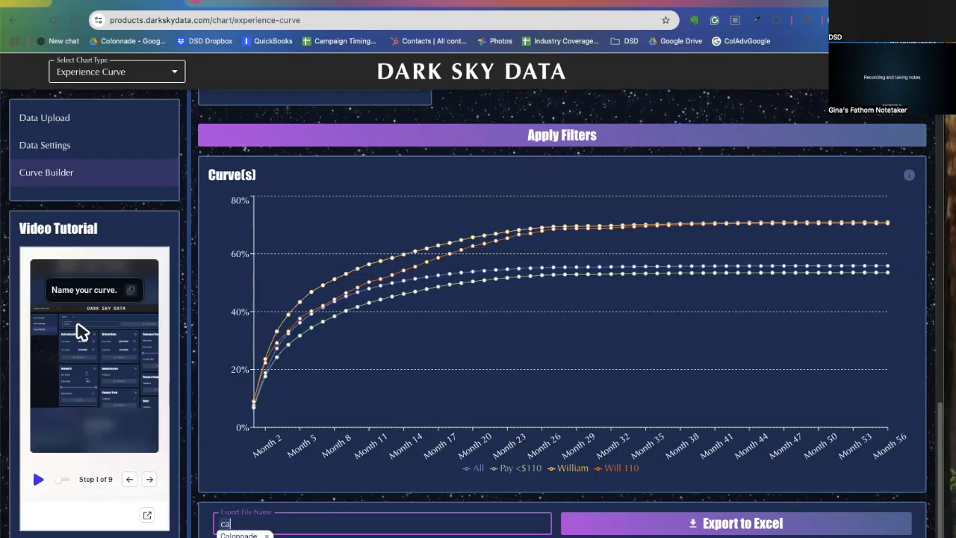
pyautogui.write('ncel$')
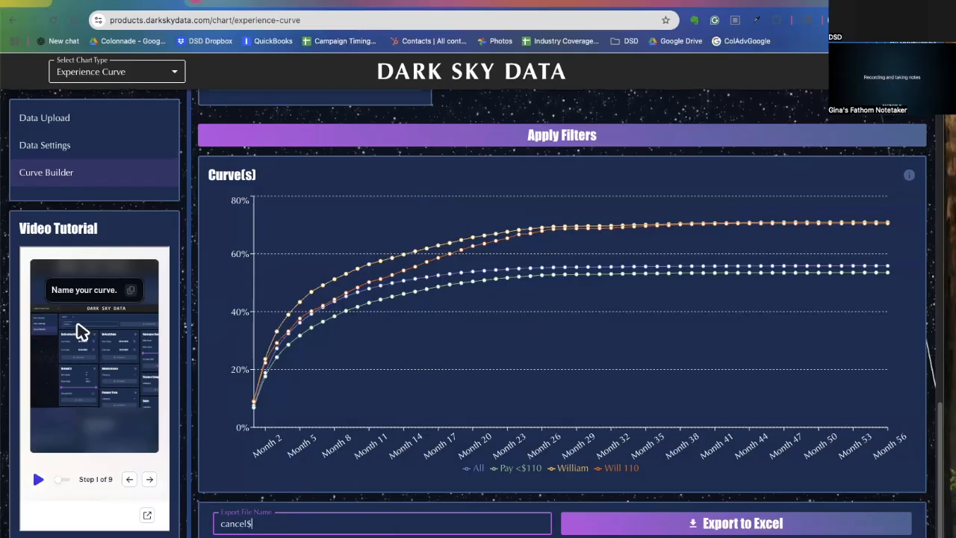
pyautogui.click(664, 523)
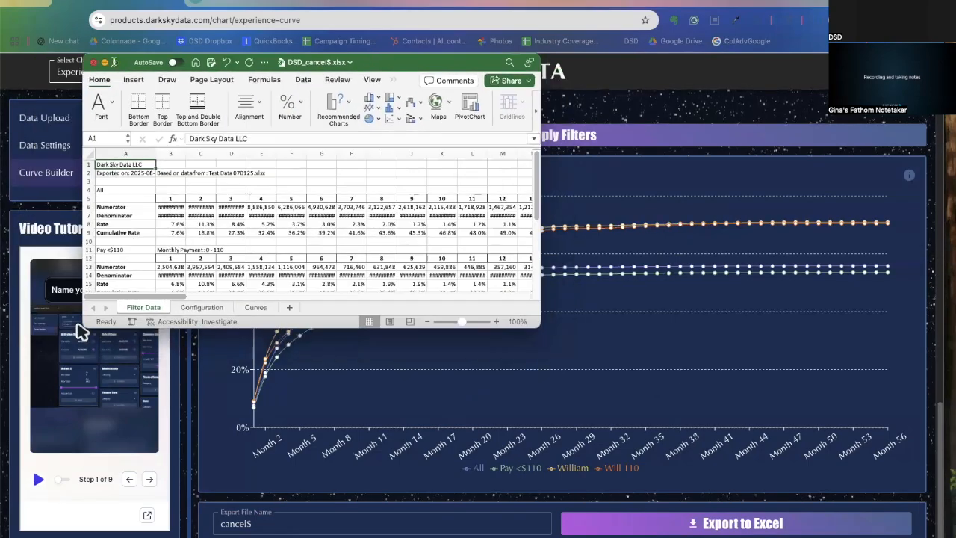
# - In the exported Excel workbook, widen the Filter Data sheet's month columns to about 41 and bring up the Curves chart sheet
pyautogui.click(115, 62)
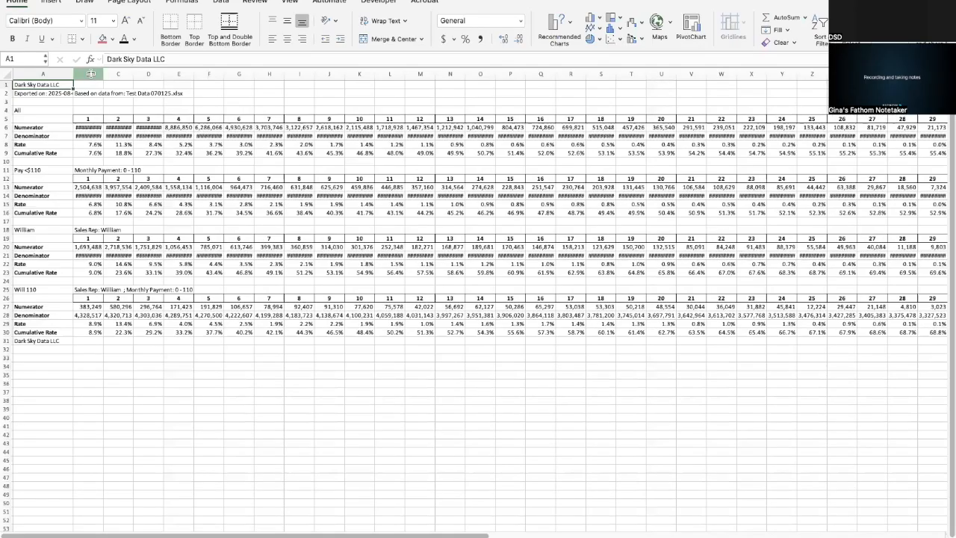
pyautogui.moveTo(89, 74); pyautogui.dragTo(515, 74)
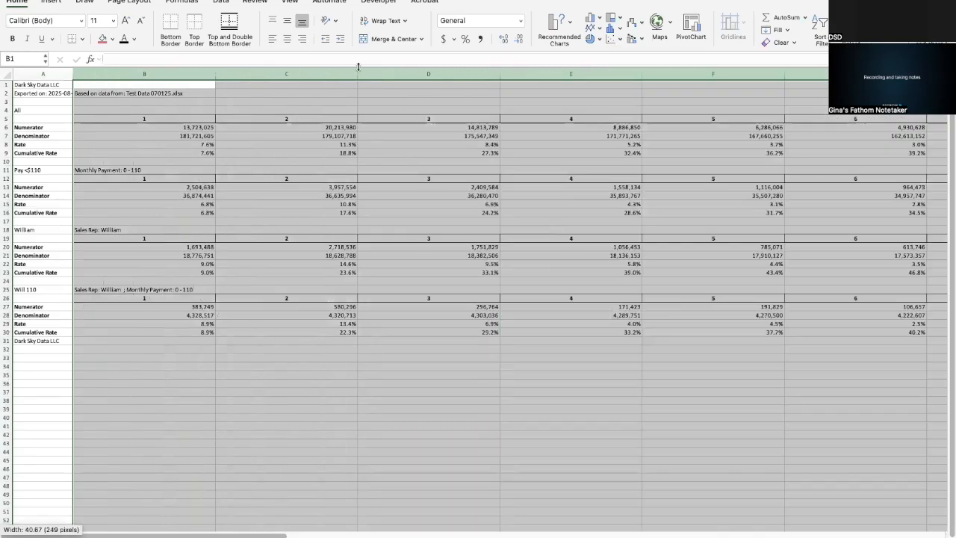
pyautogui.click(222, 135)
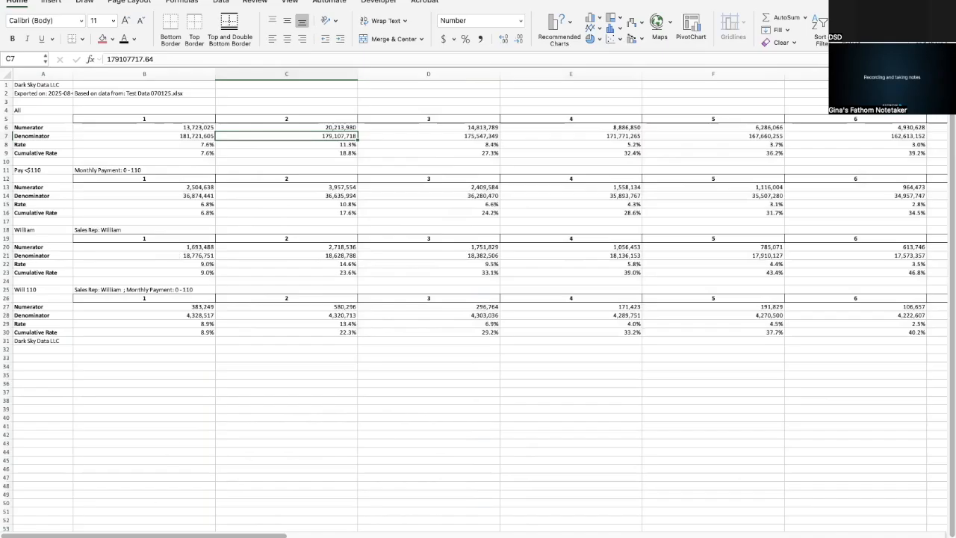
pyautogui.hotkey('ctrl', 'pagedown')
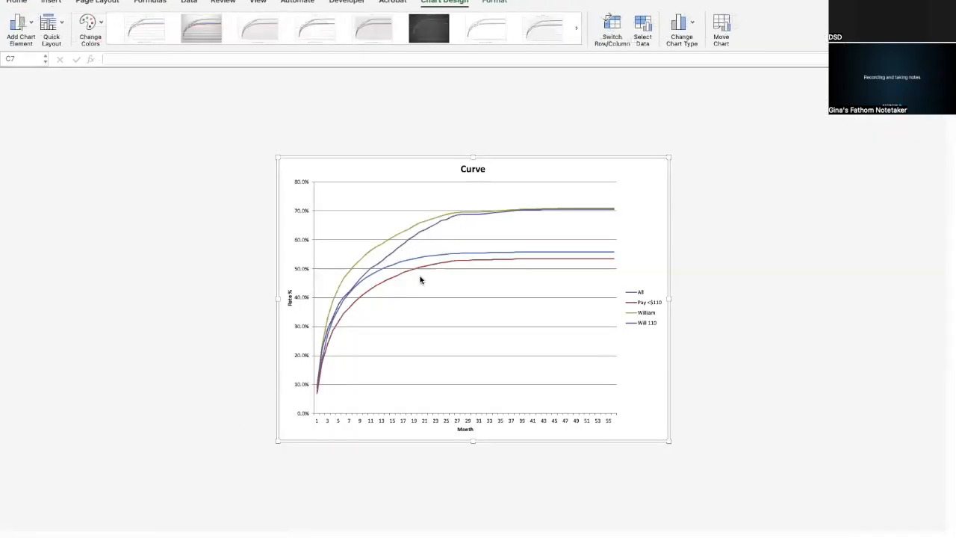